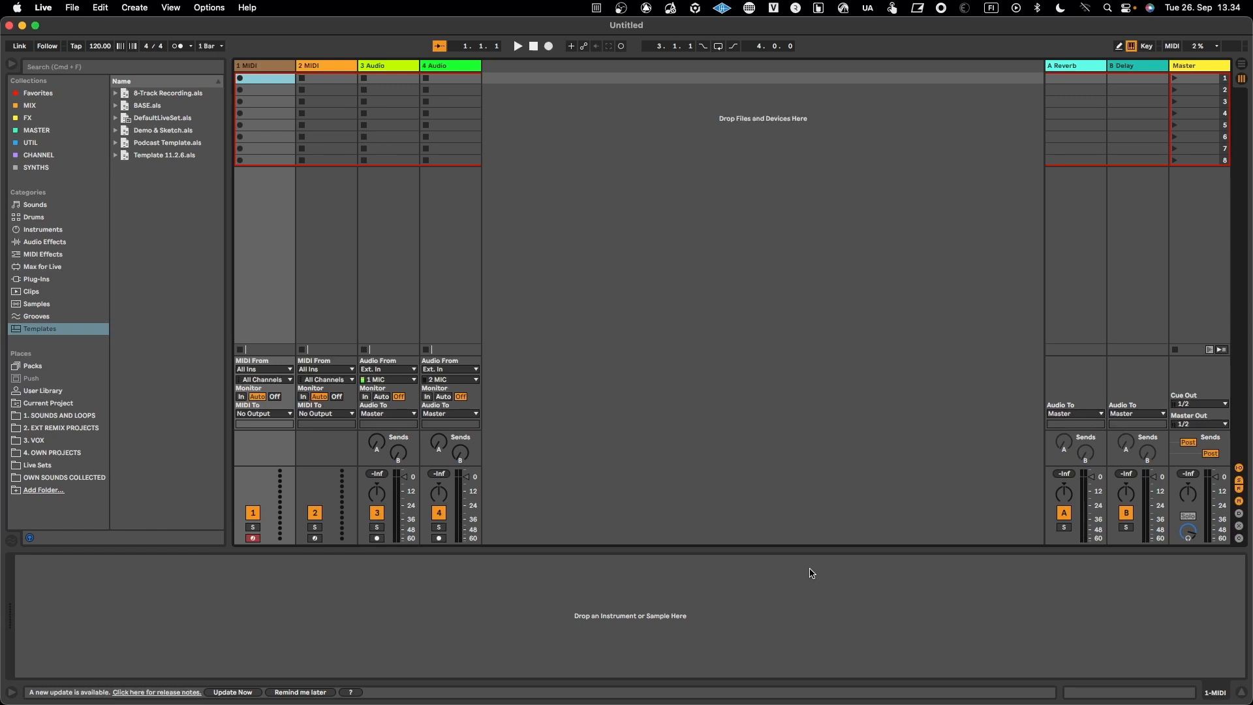
Switch back and forth between the Arrangement and Session views to compare their track layouts.
key("Tab")
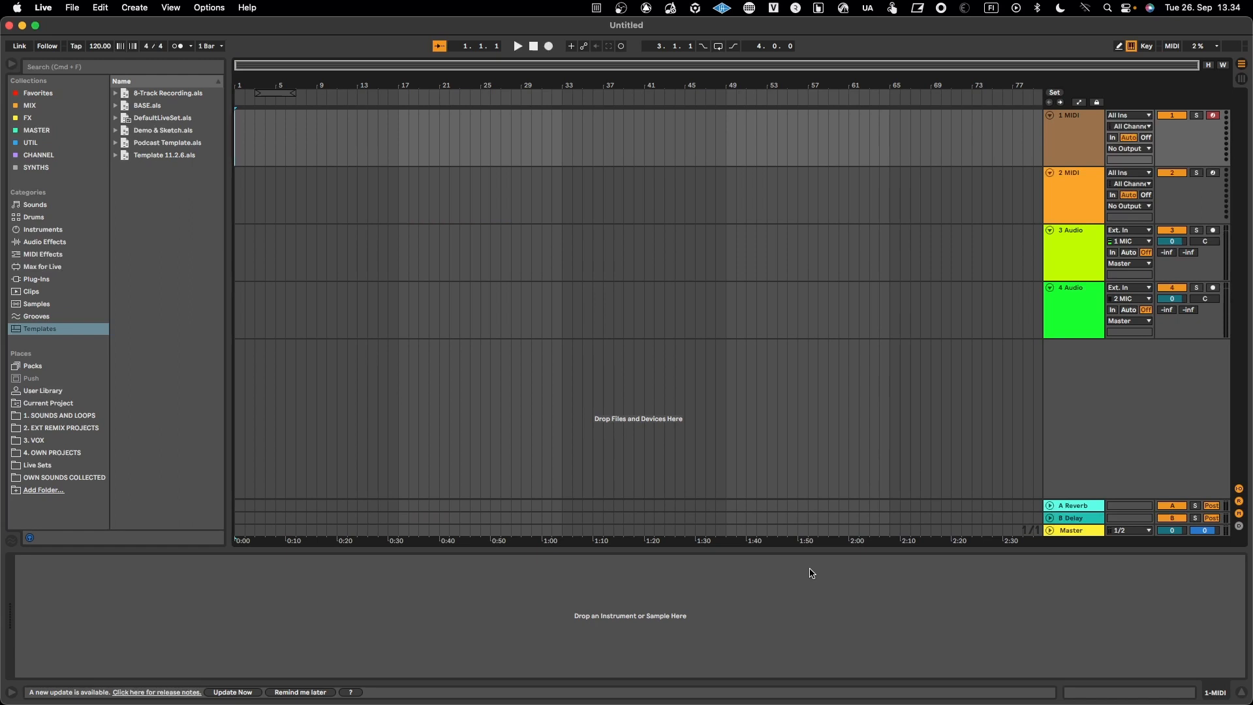
key("Tab")
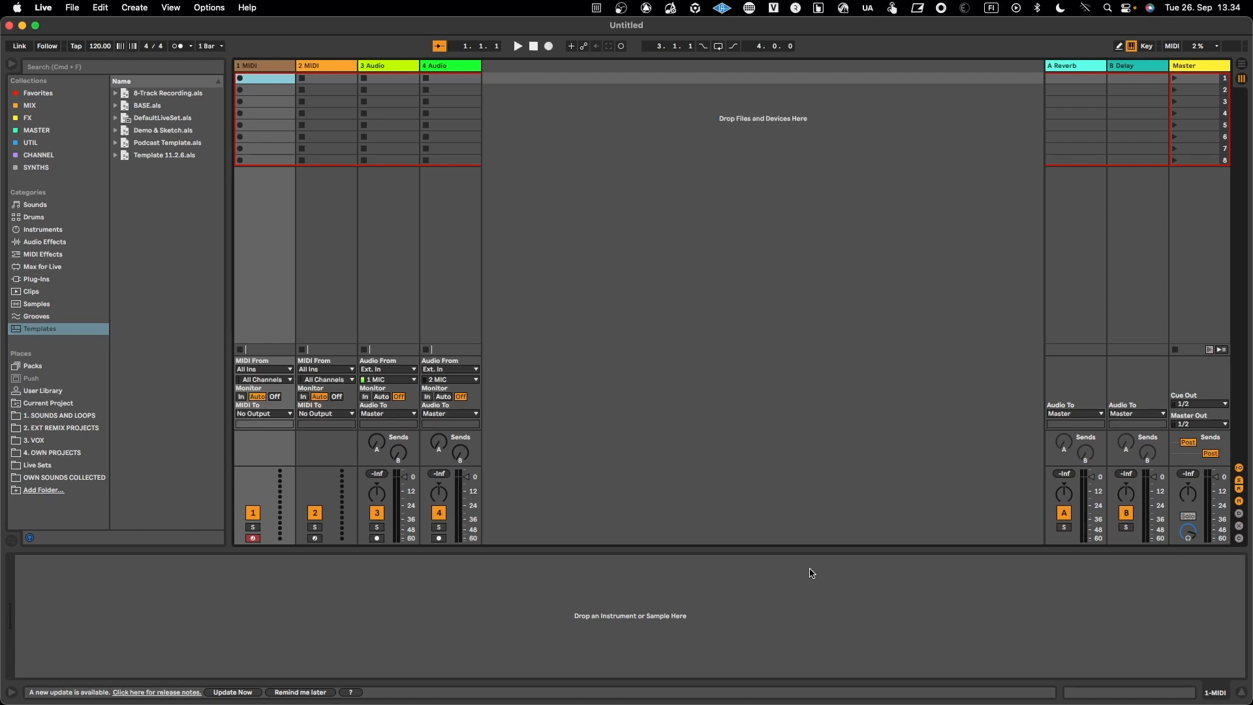
key("Tab")
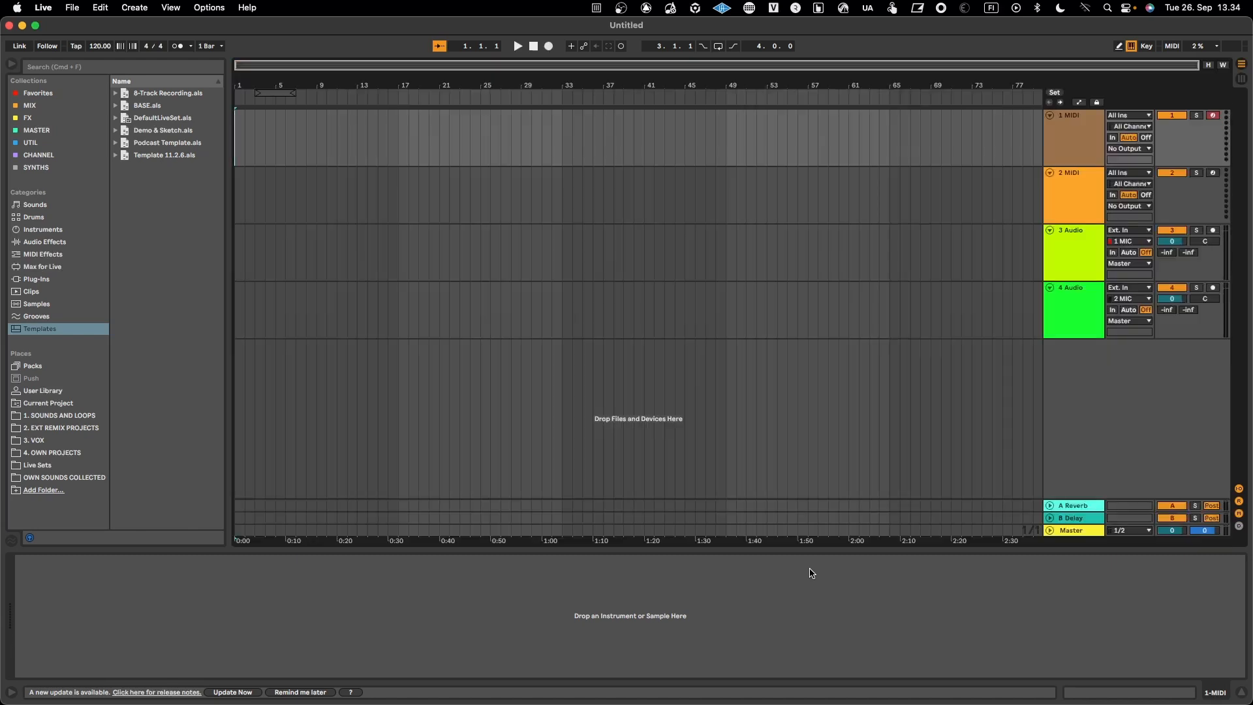
key("Tab")
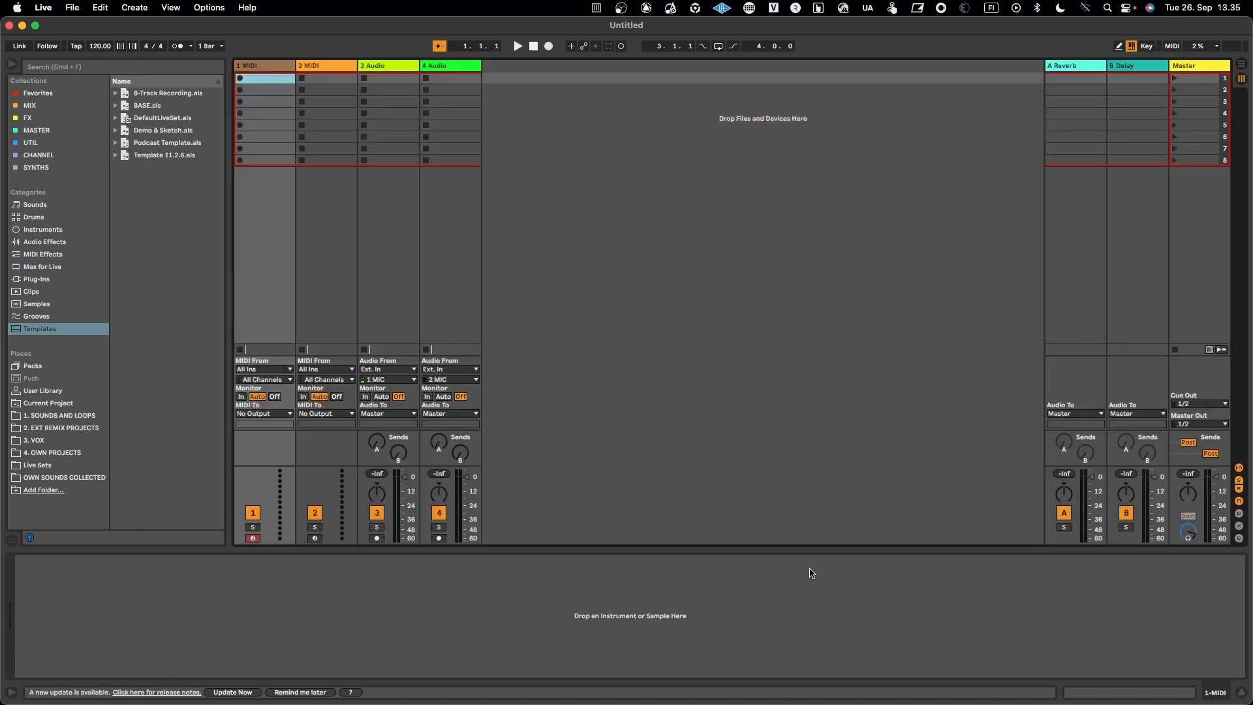
key("Tab")
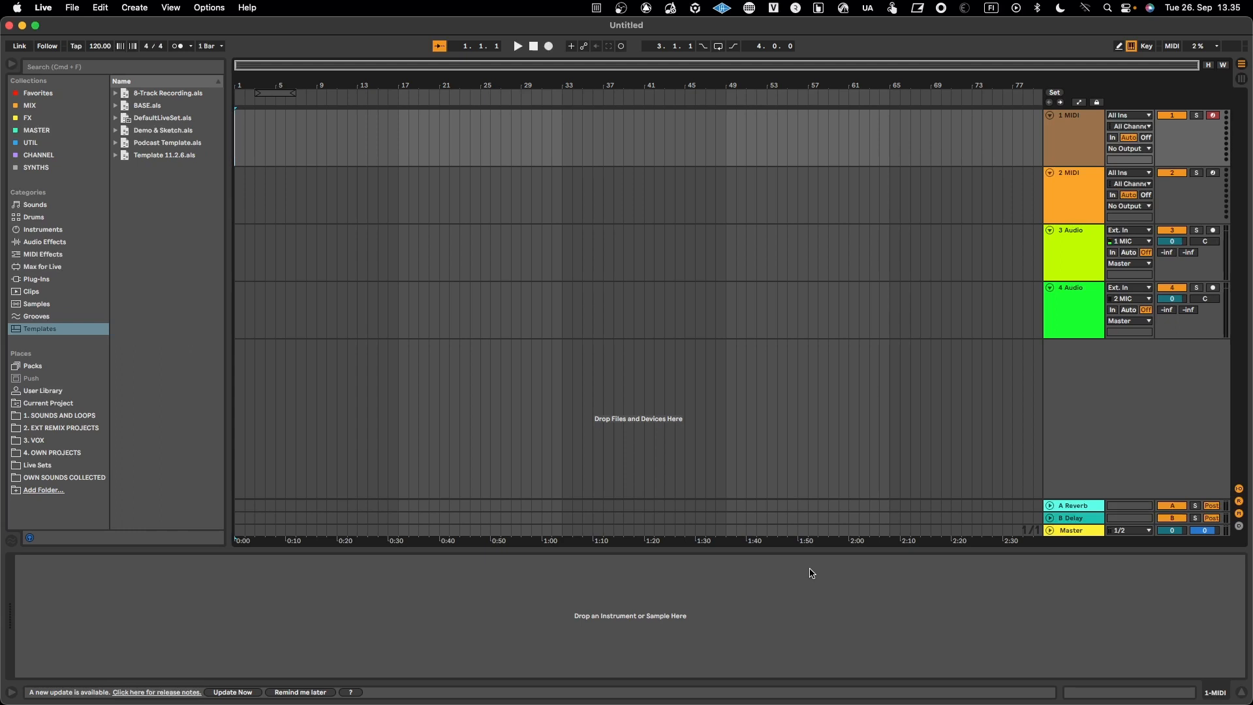
key("Tab")
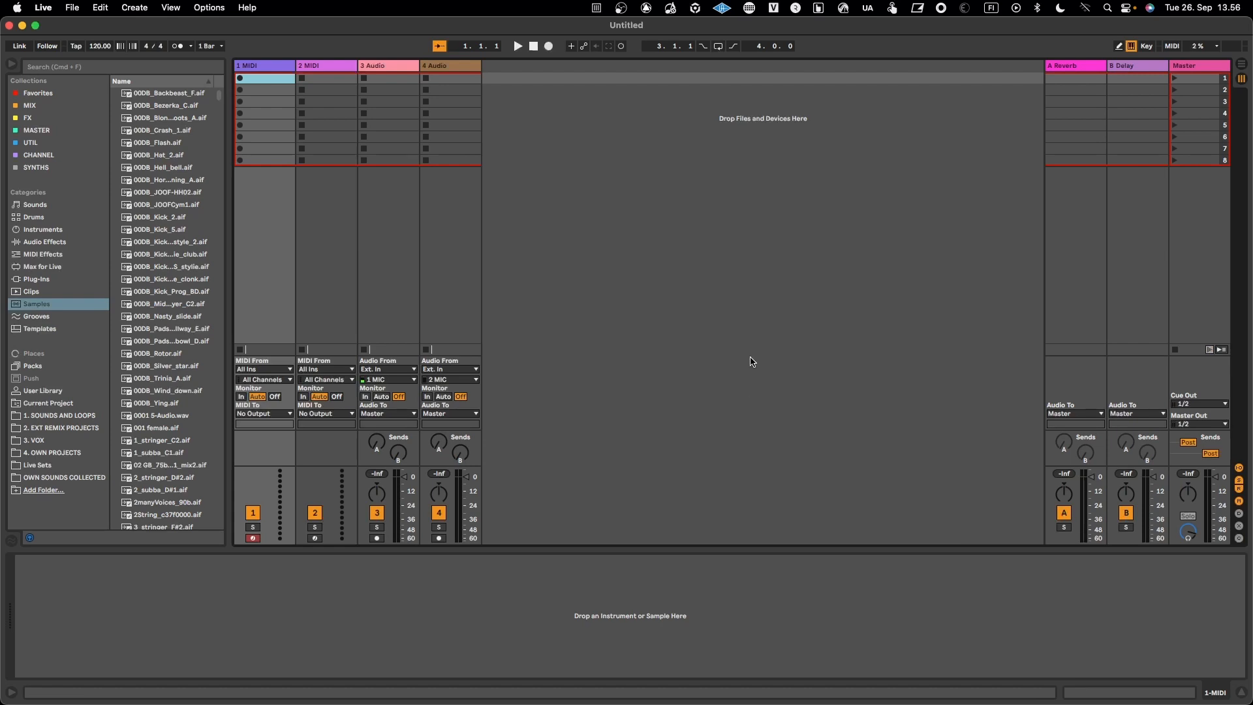
Look over the track insertion options, the Audio Effects category and the 1. SOUNDS AND LOOPS folder.
right_click(734, 255)
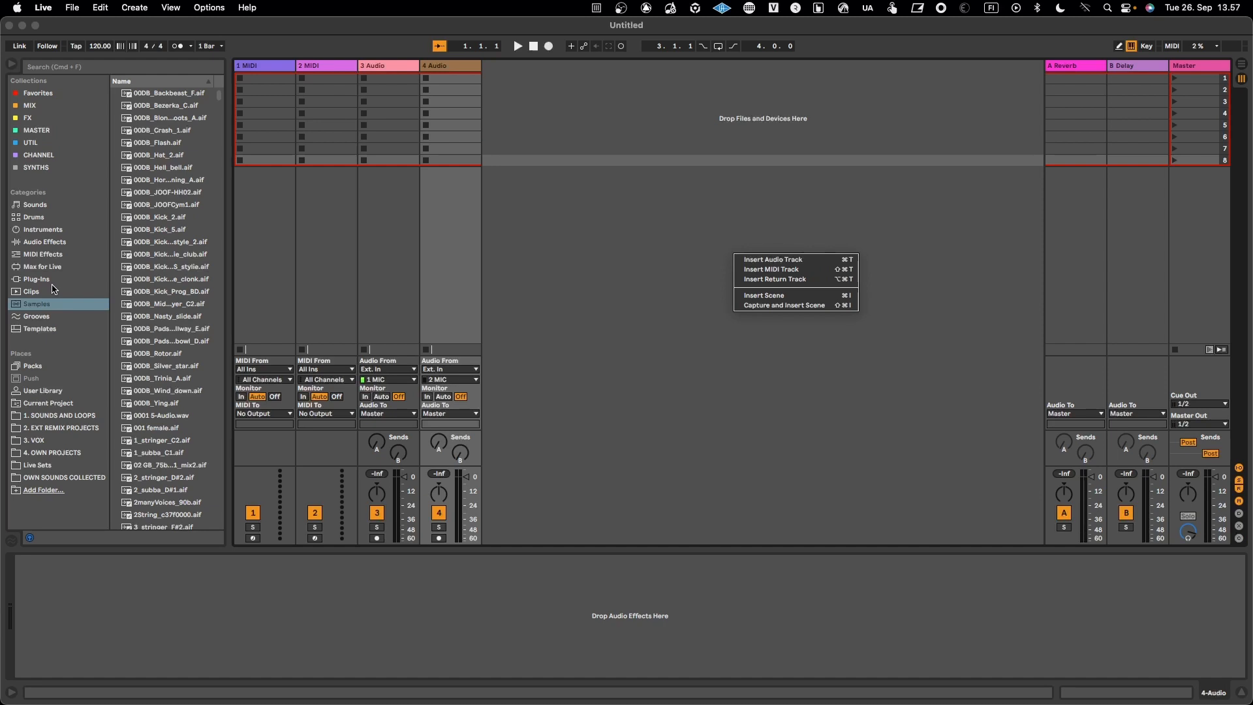
left_click(50, 229)
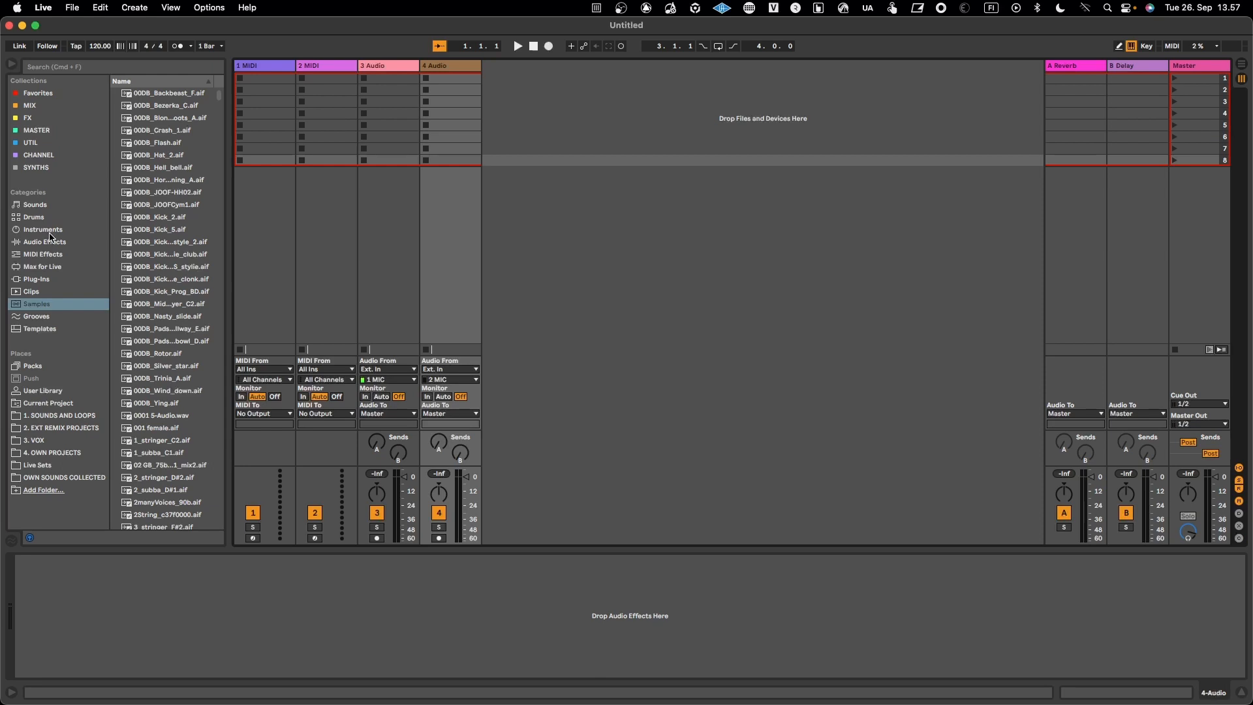
left_click(49, 245)
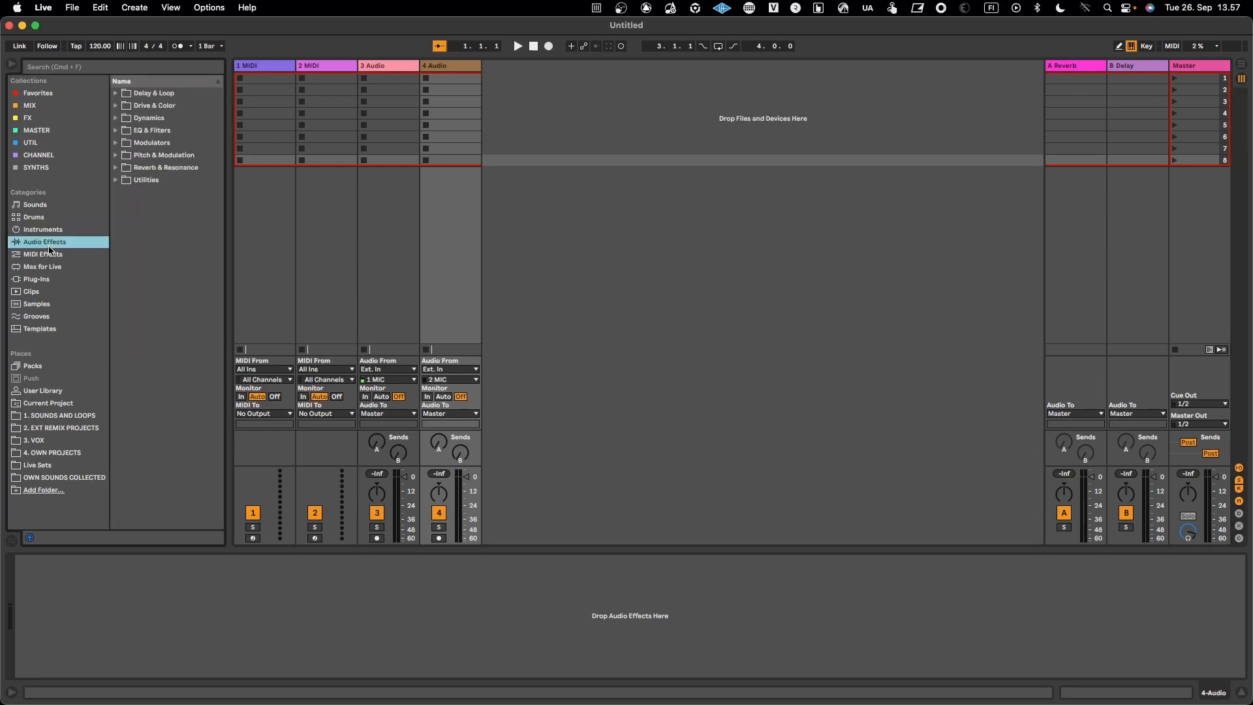
left_click(51, 418)
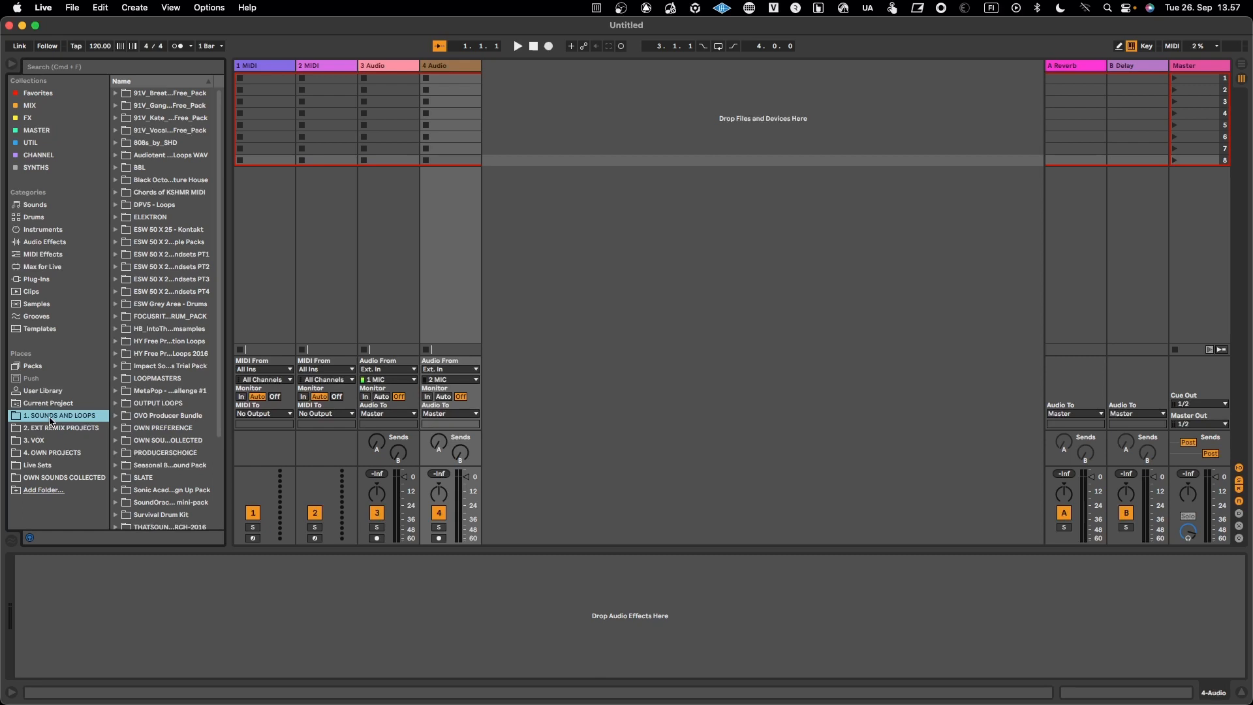
Load the Analog instrument onto the first MIDI track.
left_click(54, 230)
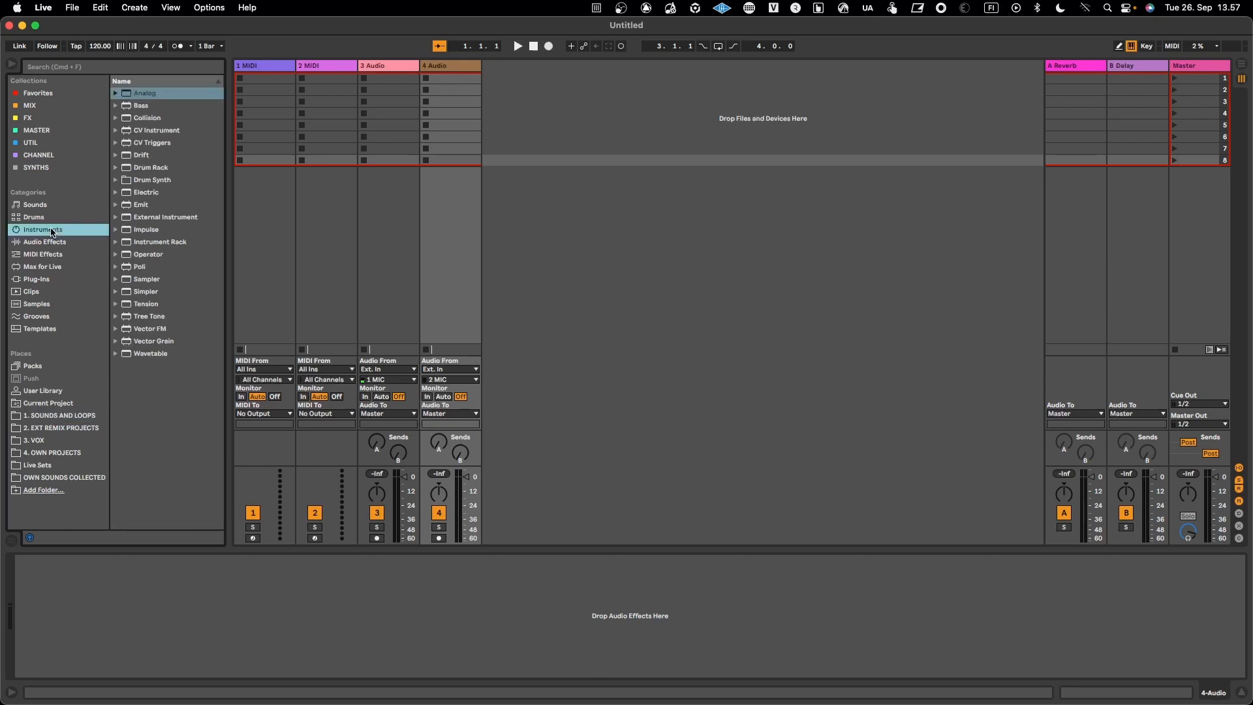
left_click(167, 97)
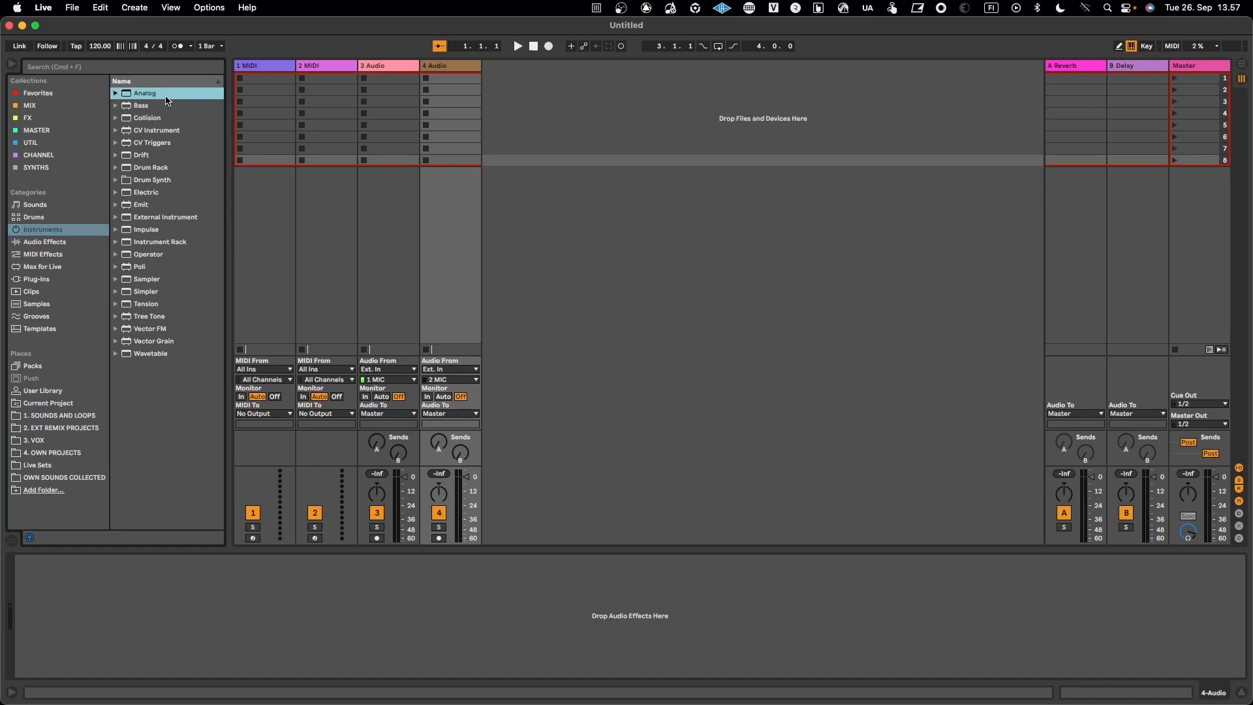
left_click_drag(159, 92, 254, 213)
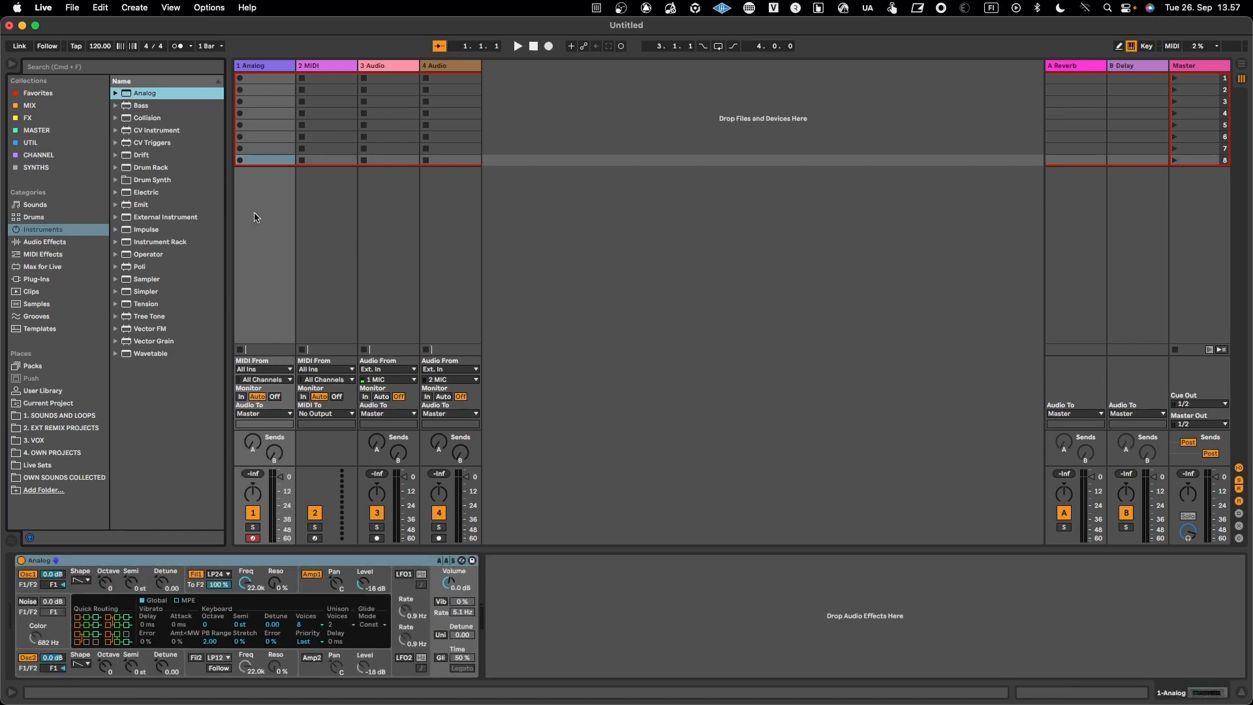
Add the Compressor and Gate effects from the Dynamics folder to the 3 Audio track.
left_click(392, 66)
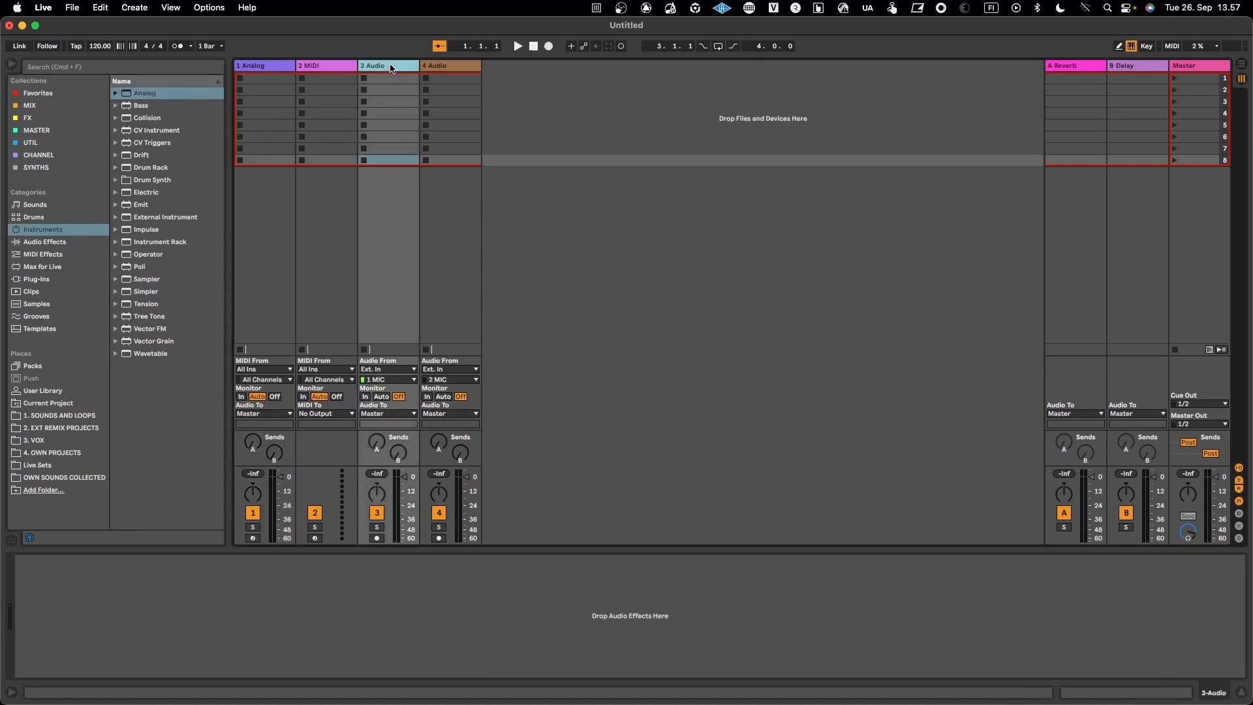
left_click(30, 244)
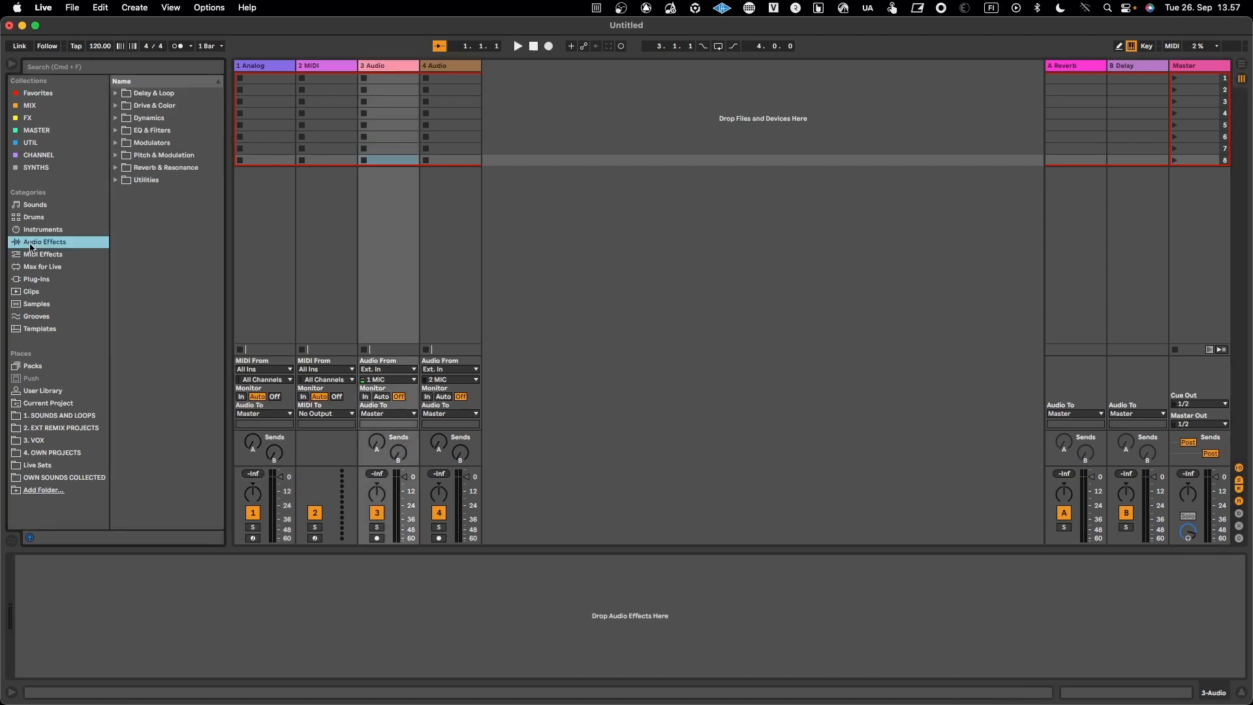
left_click(116, 119)
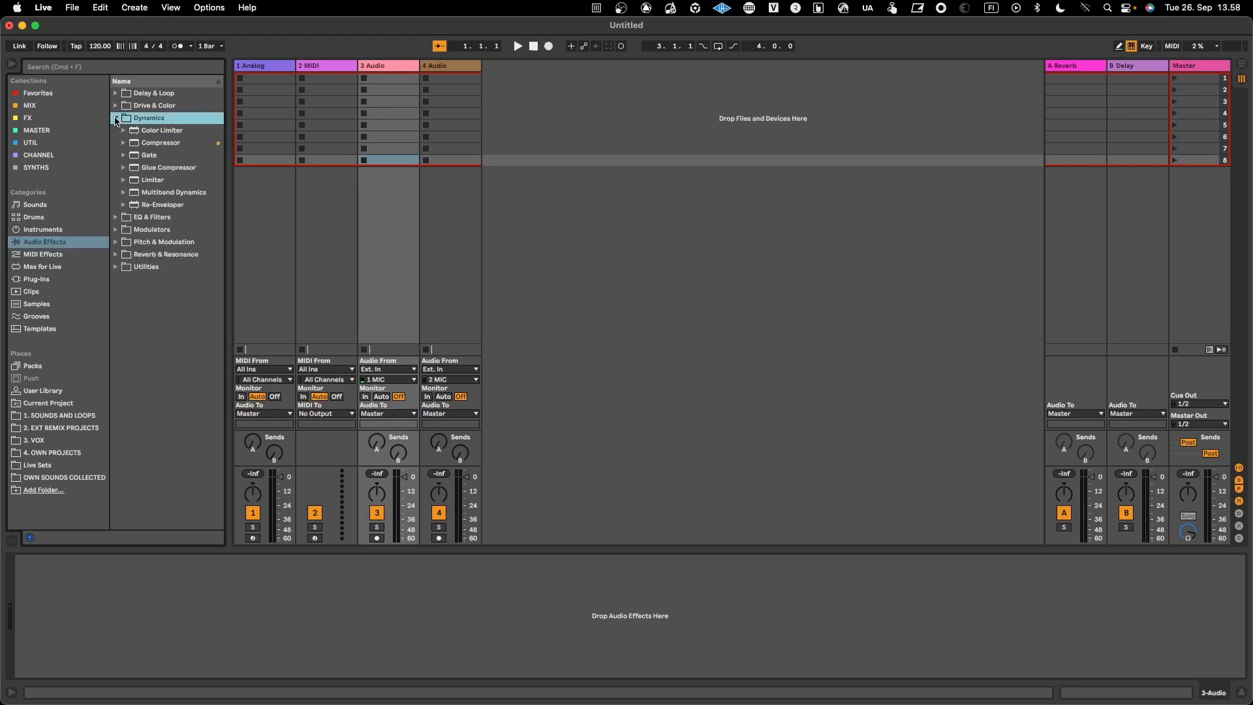
left_click(152, 147)
left_click_drag(153, 147, 395, 202)
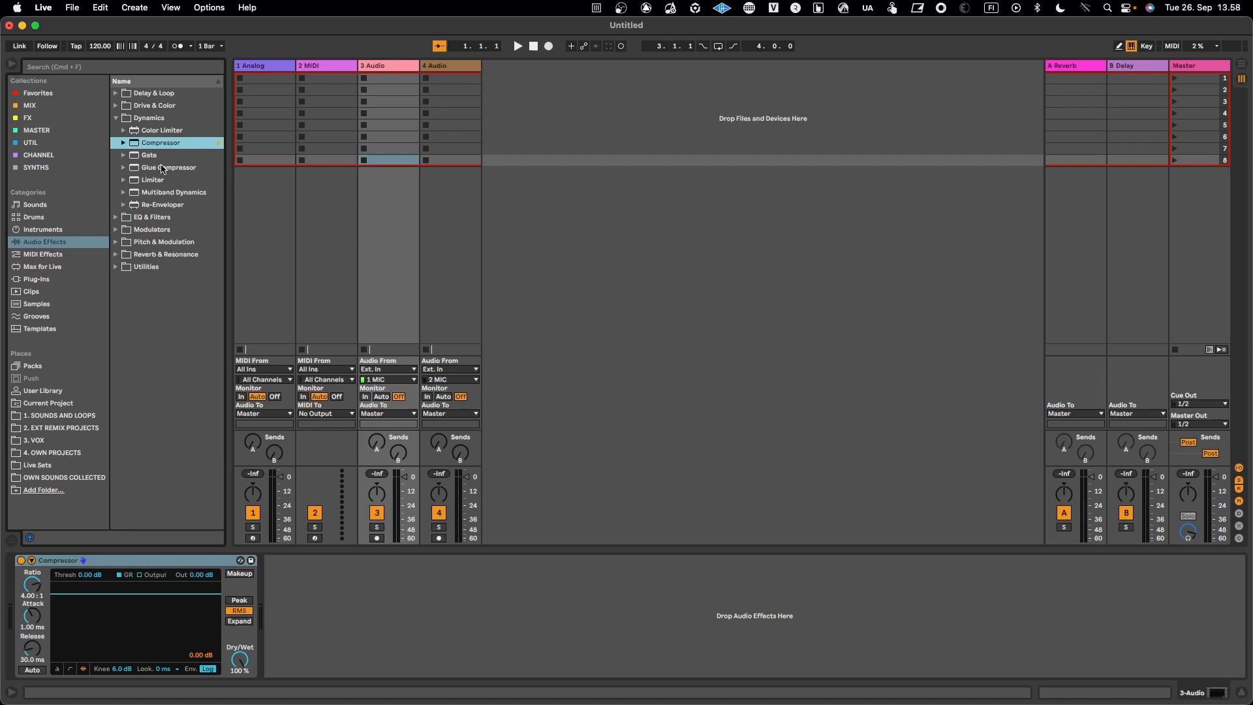
left_click_drag(154, 157, 381, 306)
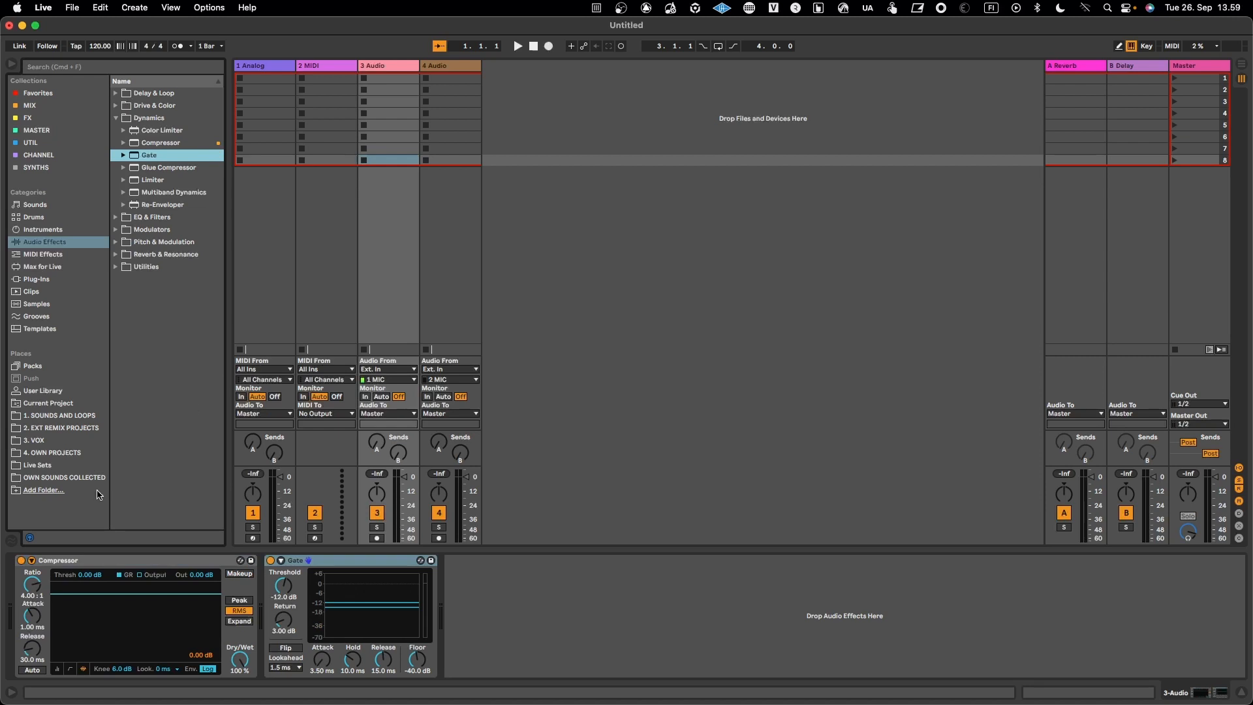
Show the Groove Pool and create an empty MIDI clip in the Analog track's scene 8 slot, returning to Device View.
left_click(13, 543)
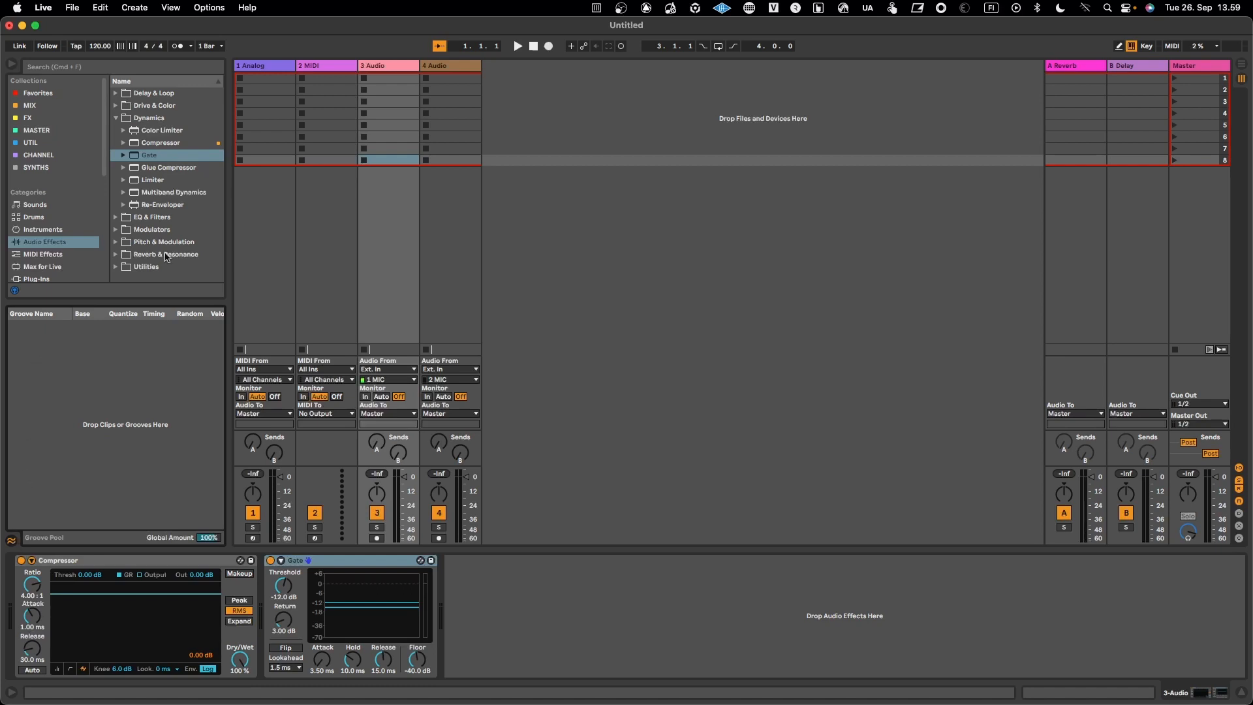
double_click(259, 160)
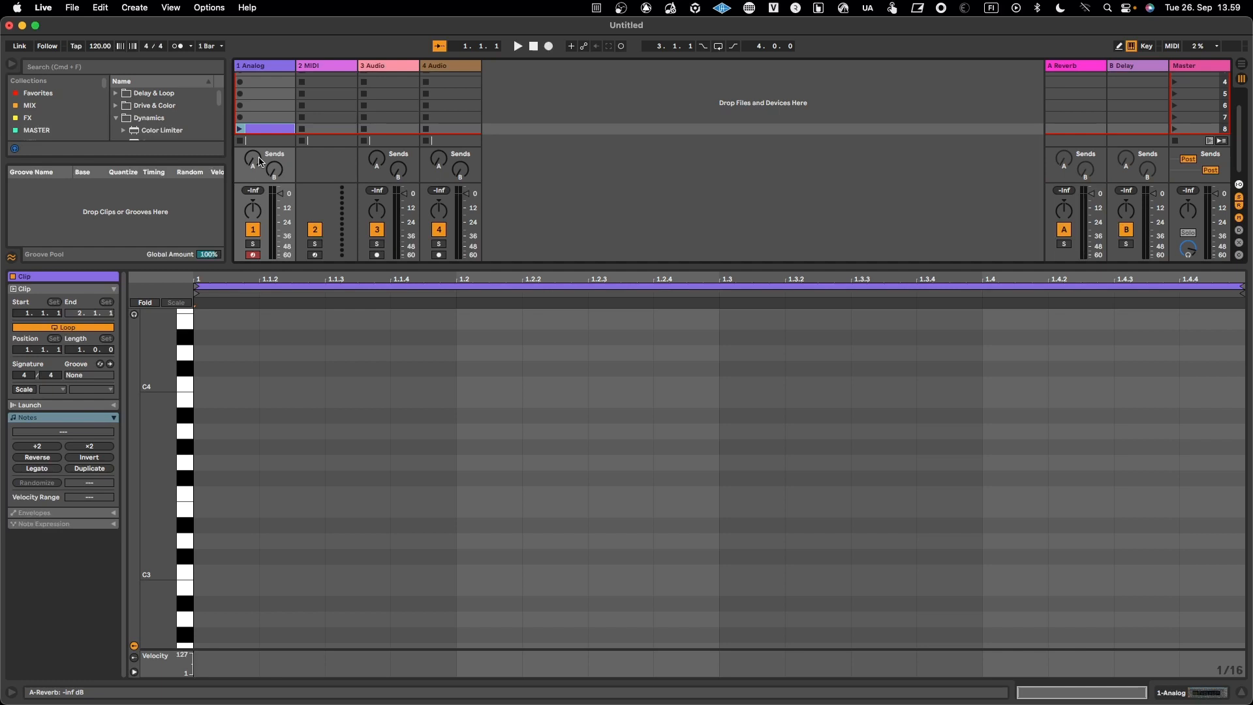
key("shift+Tab")
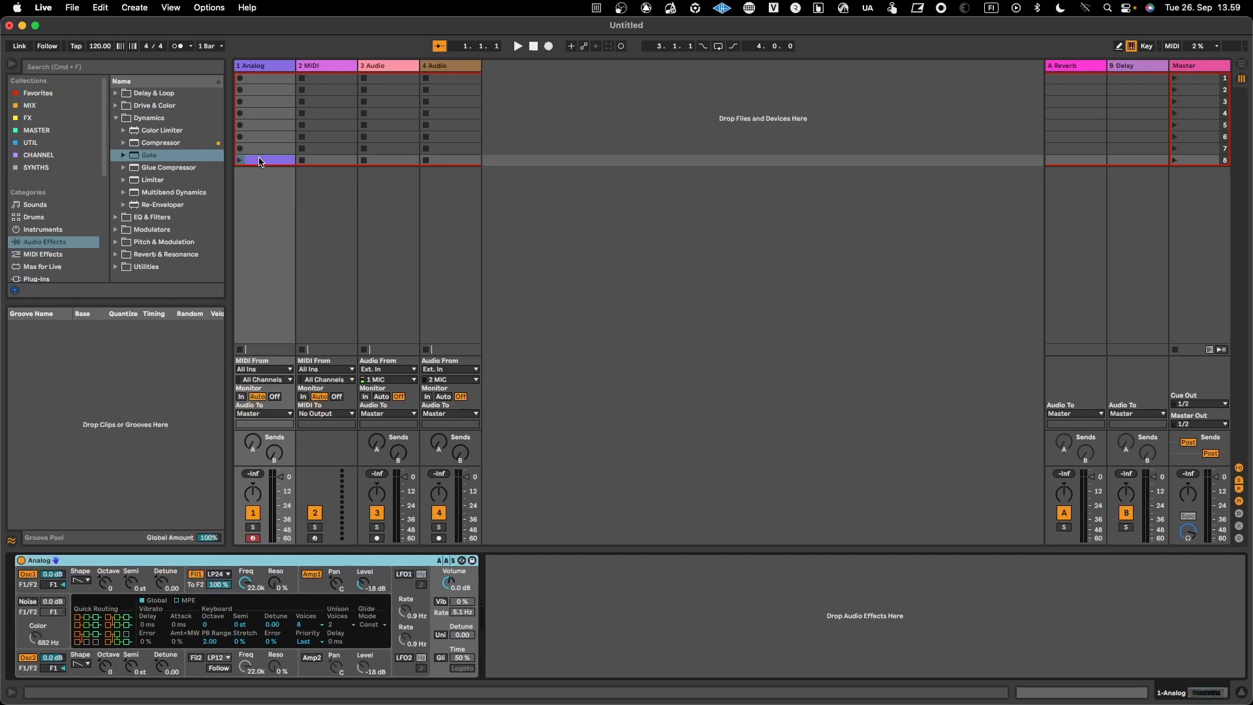
Place the 00DB_Kick_Blondie_club.aif sample in the third track's scene 8 slot and view its waveform before returning to Device View.
left_click(385, 67)
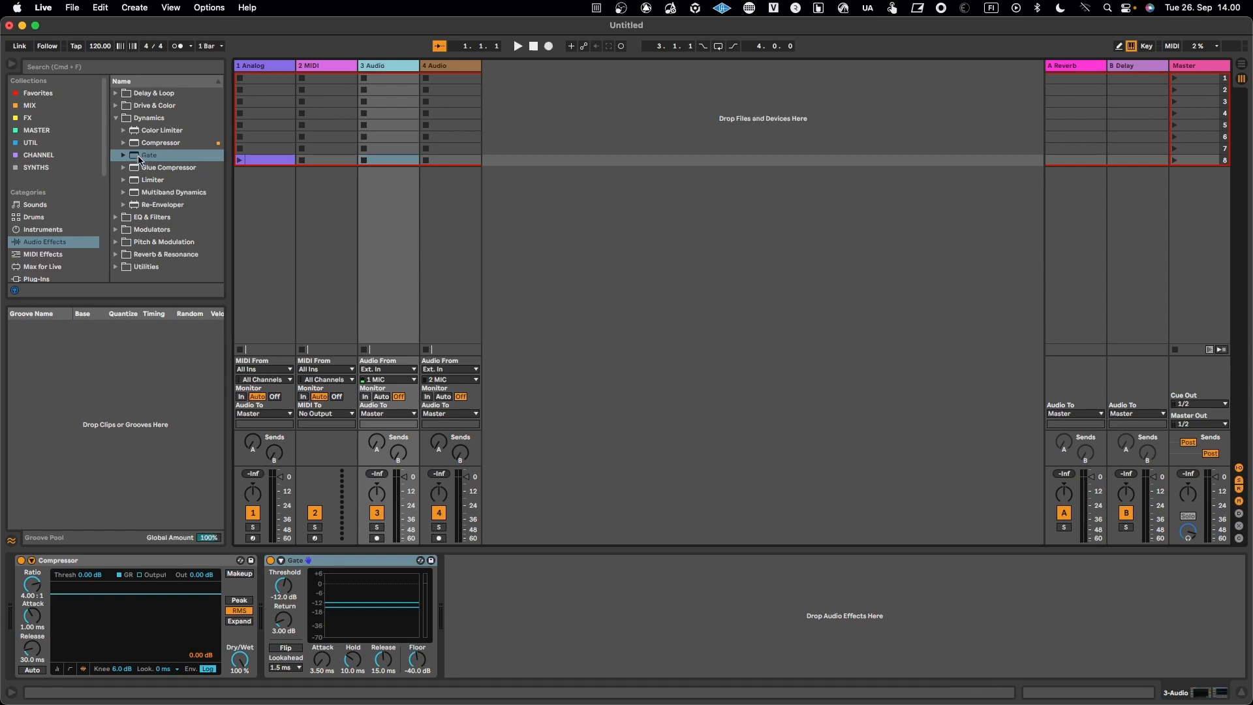
scroll(33, 231, "down", 5)
scroll(36, 212, "up", 1)
left_click(47, 139)
left_click_drag(158, 252, 389, 160)
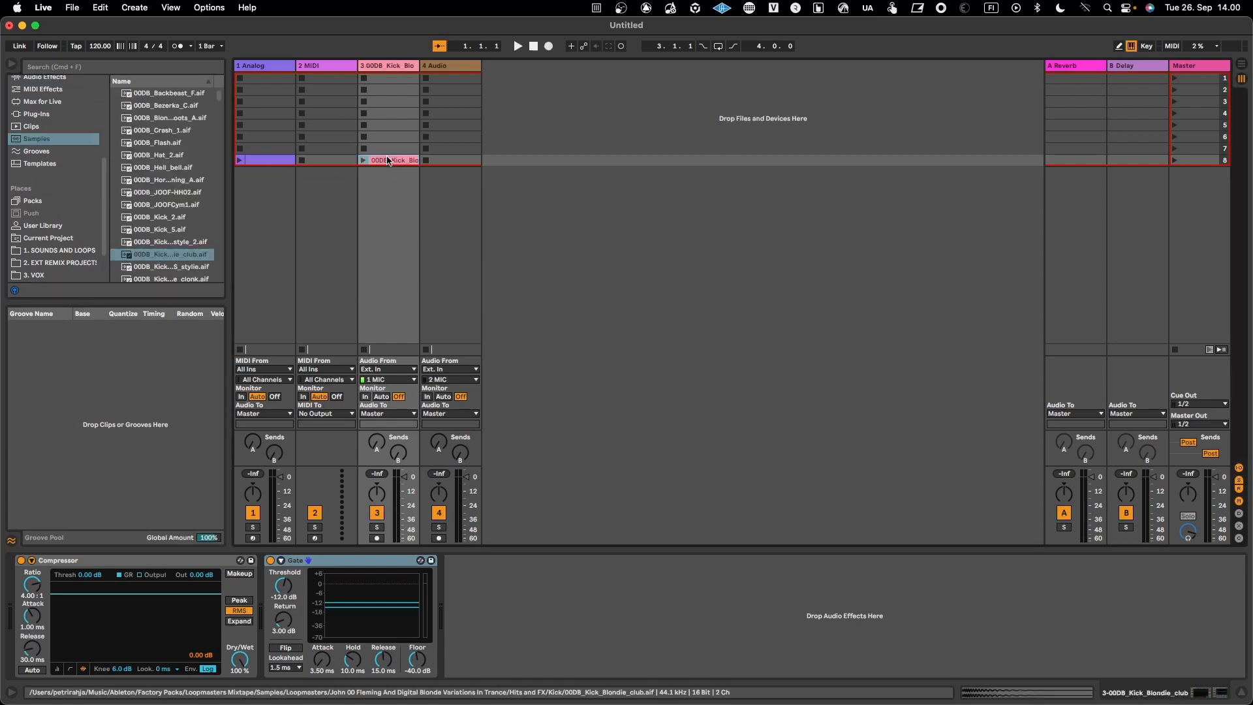
double_click(388, 160)
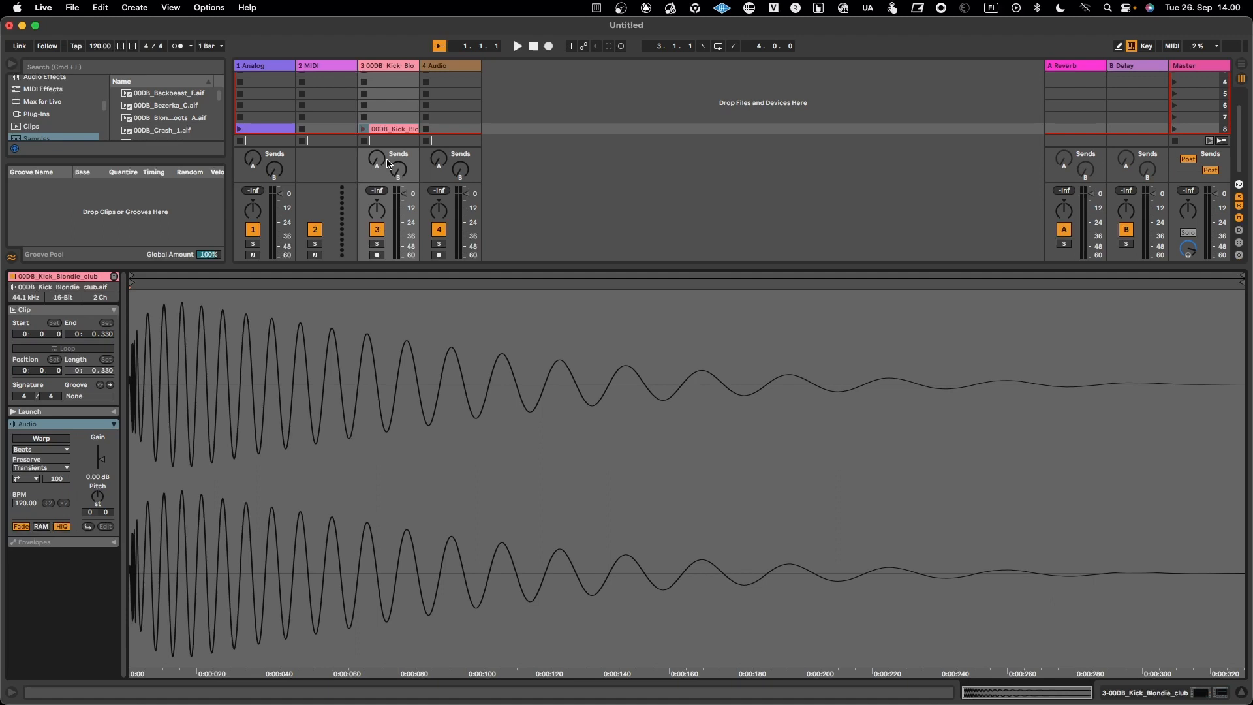
key("shift+Tab")
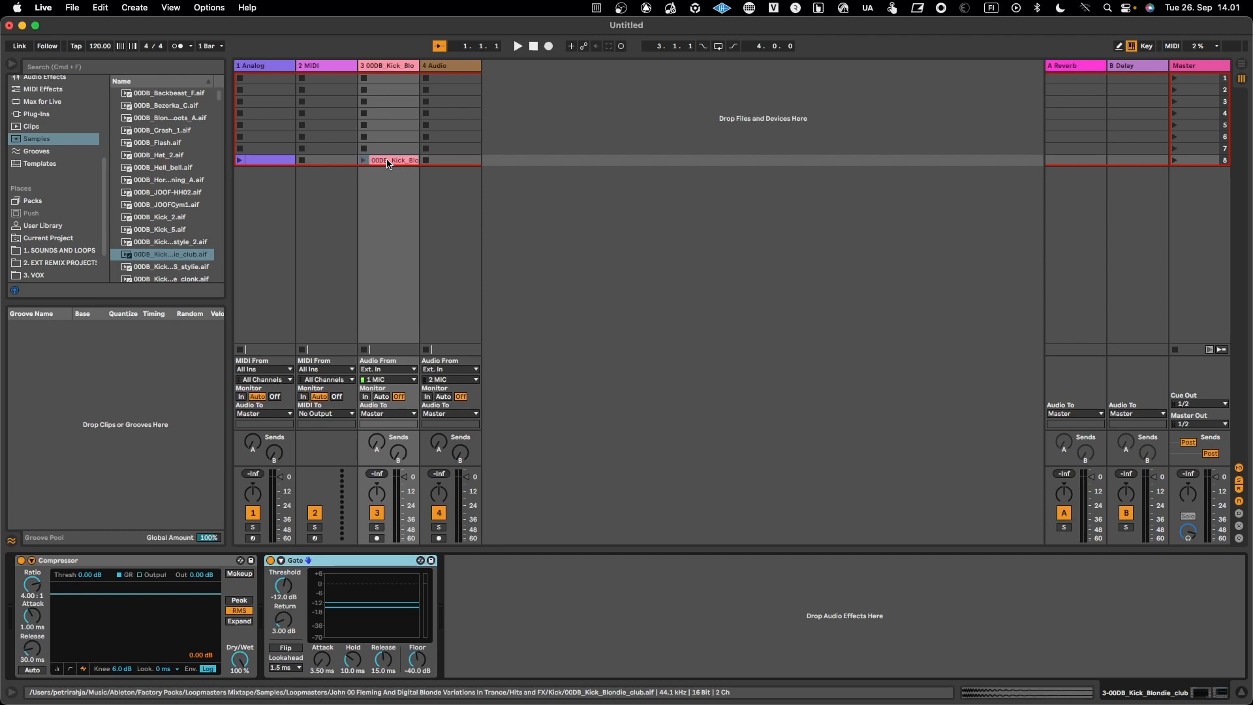
Open a second window, toggle between Clip and Device View, and swap the Session and Arrangement views between the two windows.
left_click(171, 7)
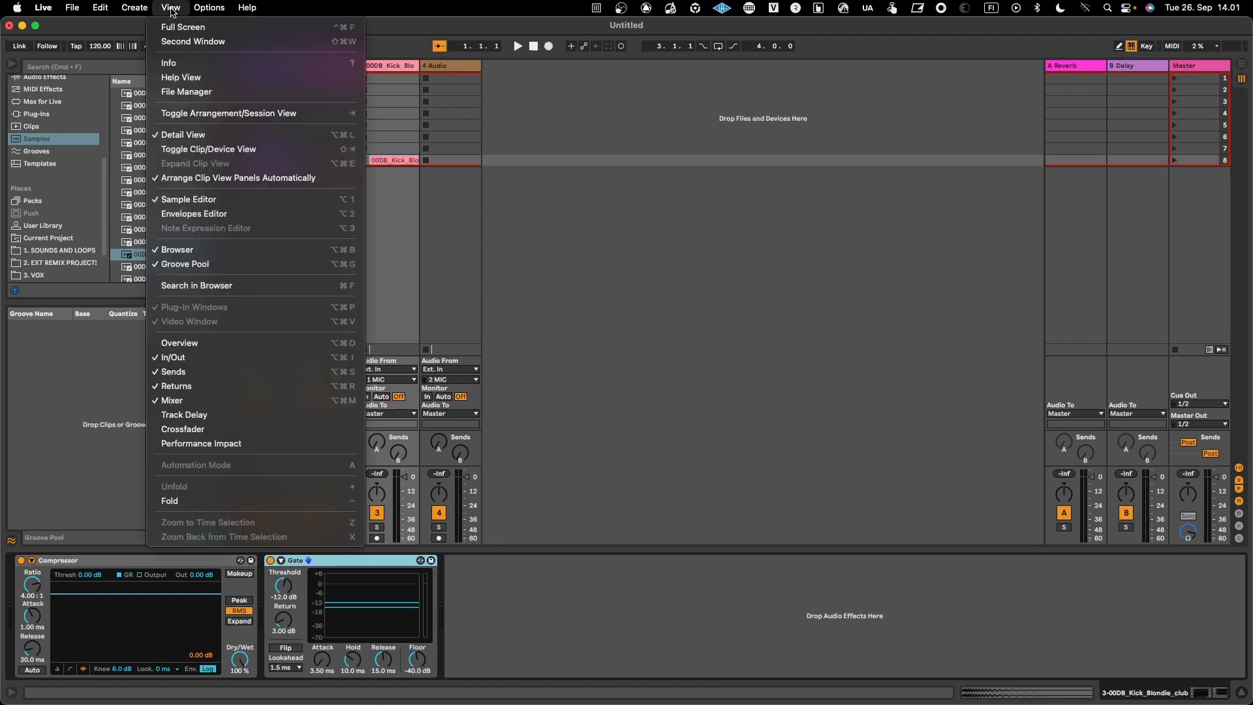
left_click(180, 42)
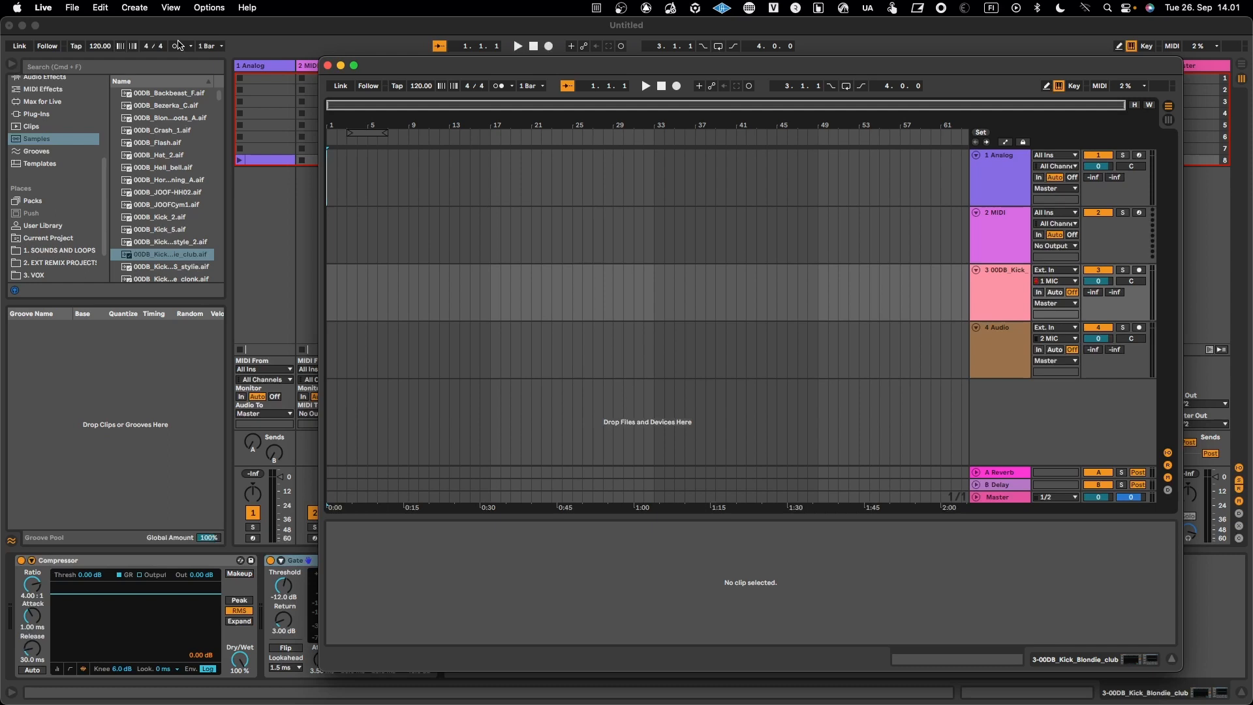
key("shift+Tab")
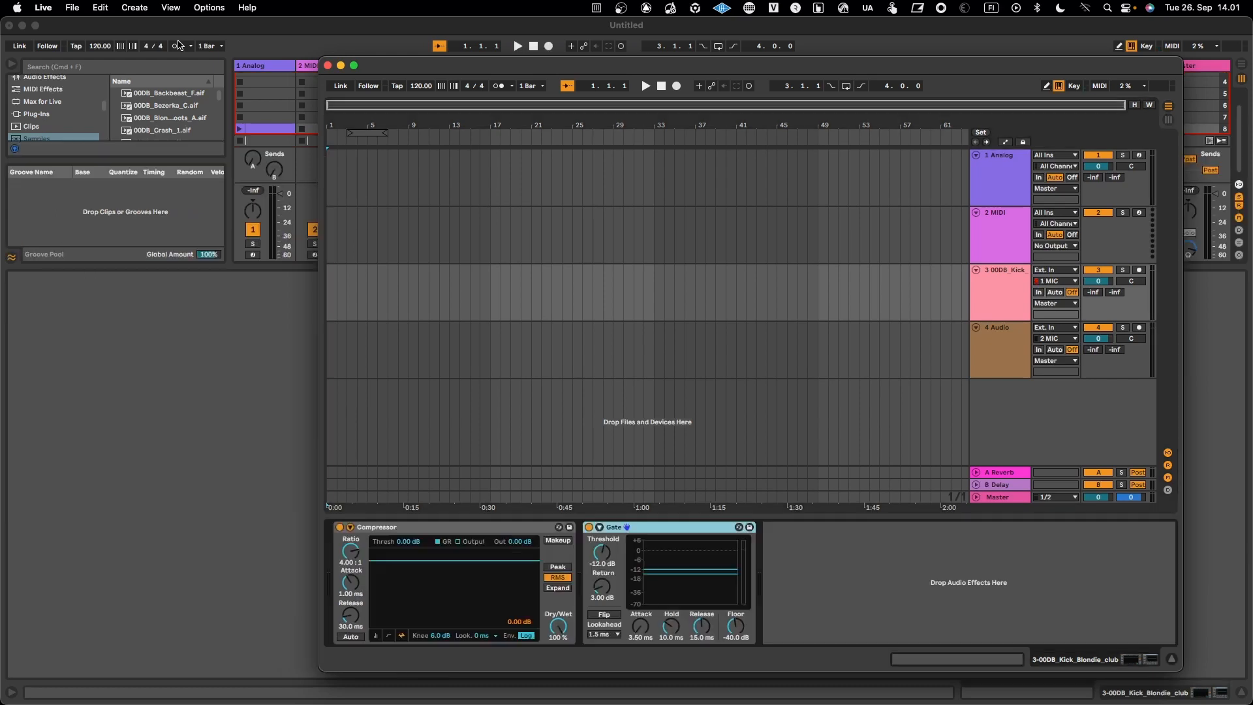
key("shift+Tab")
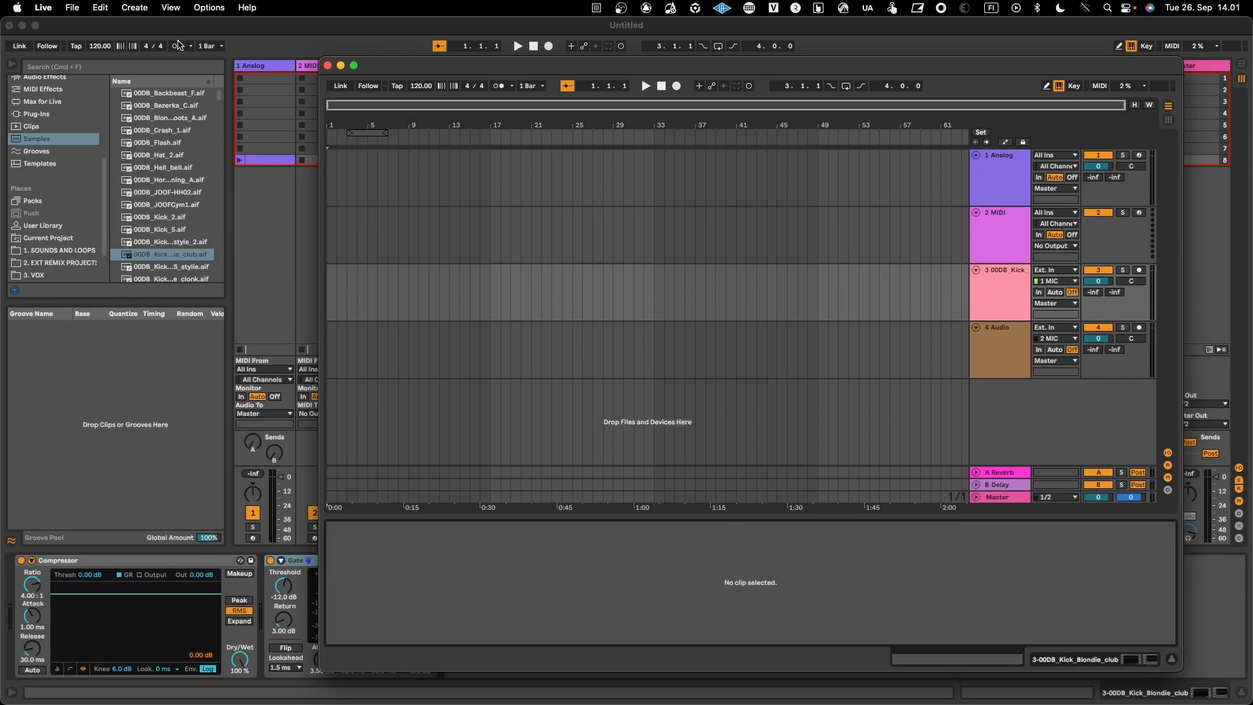
key("Tab")
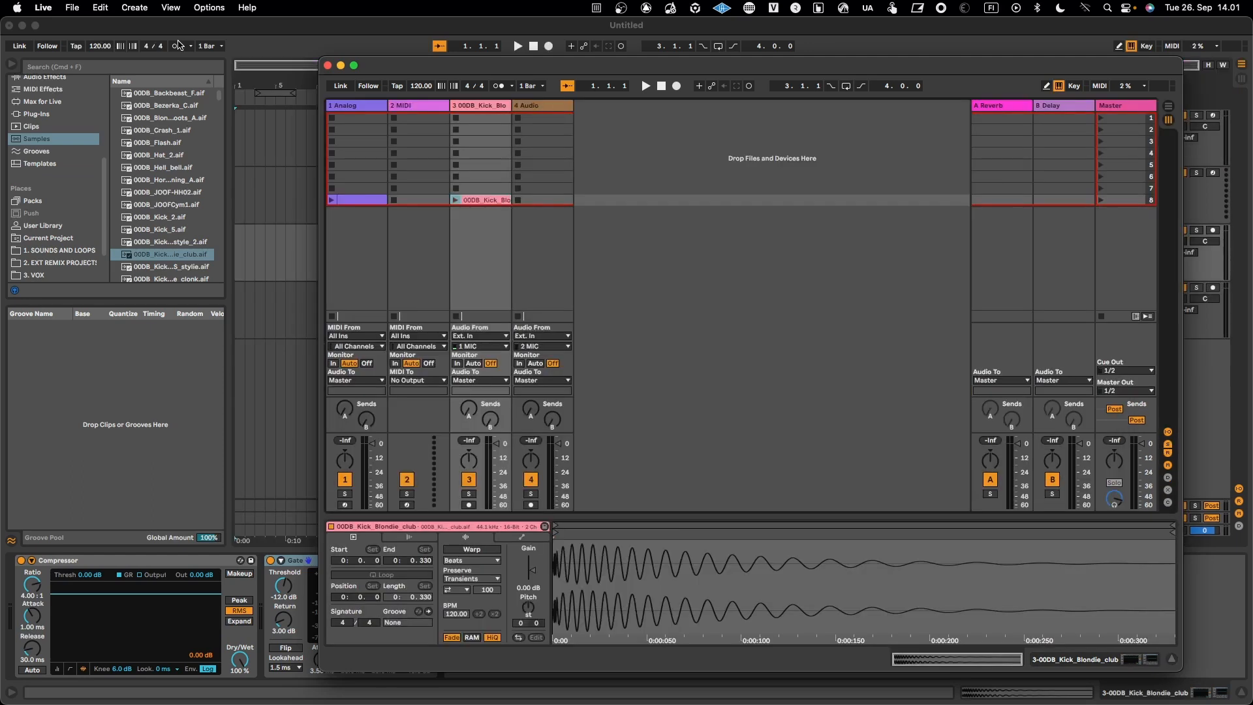